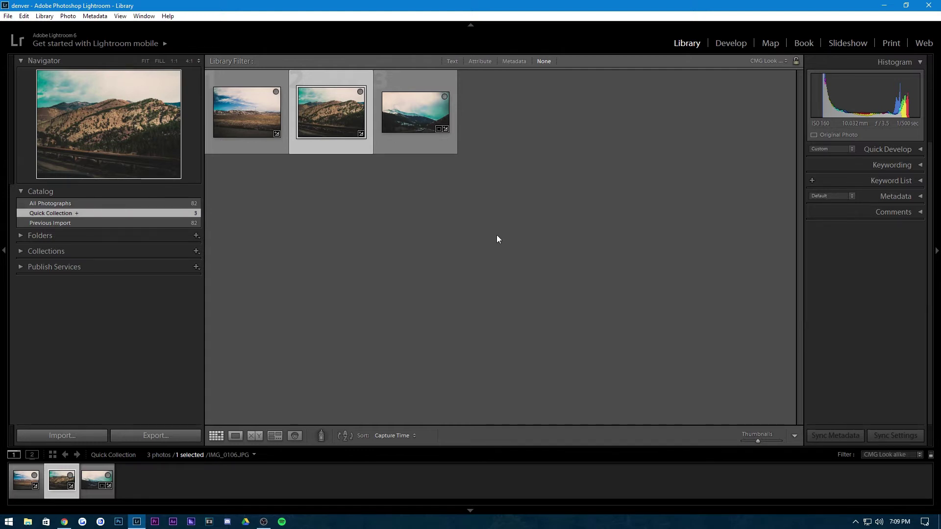
# Open the selected guardrail and mountain photo for developing and start the Crop & Straighten tool
pyautogui.click(728, 44)
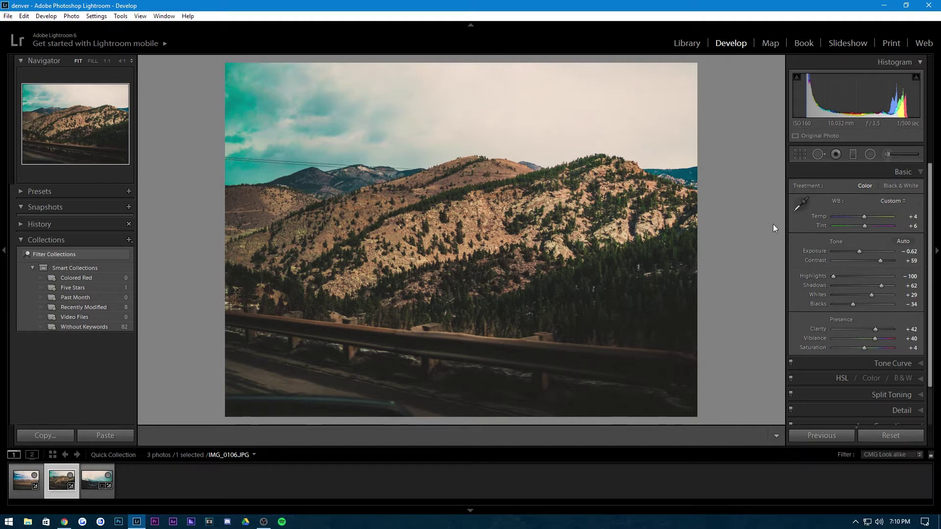
pyautogui.click(799, 155)
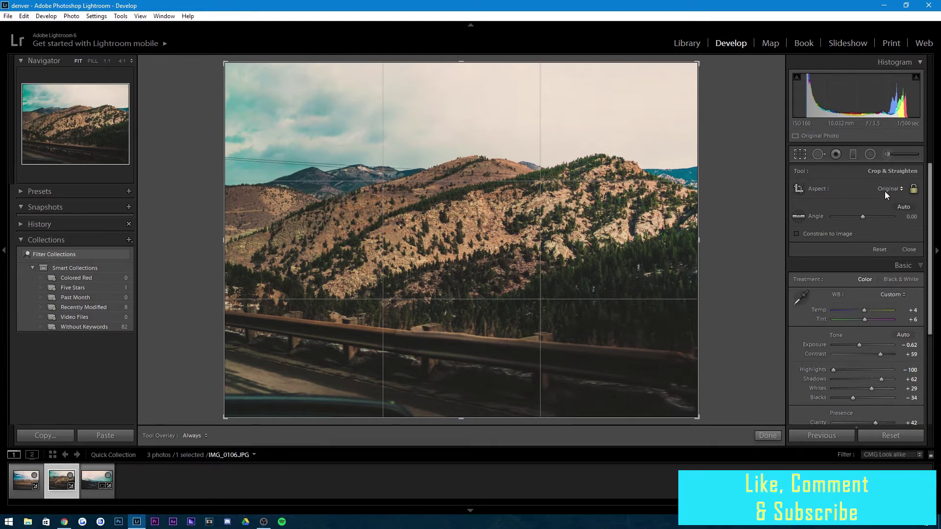
pyautogui.click(915, 189)
pyautogui.moveTo(699, 240); pyautogui.dragTo(730, 242)
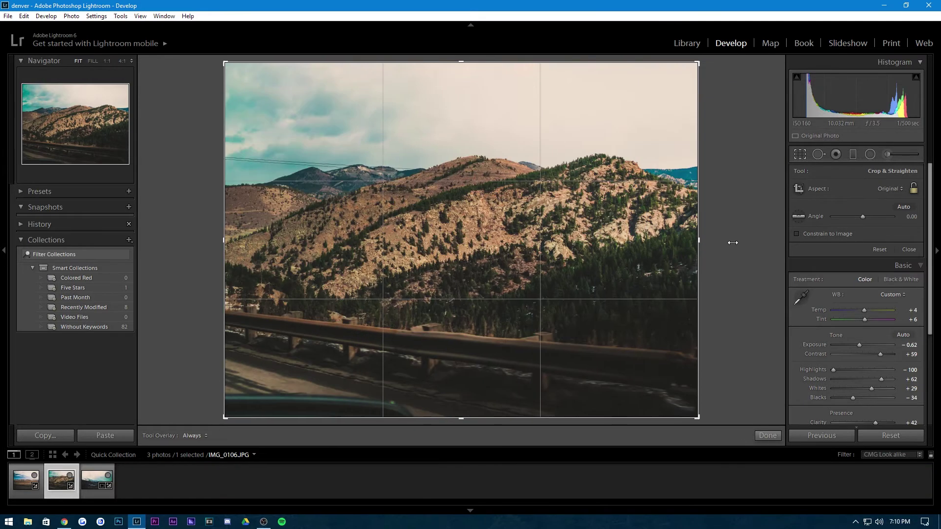
pyautogui.moveTo(462, 60); pyautogui.dragTo(458, 87)
pyautogui.hotkey('ctrl', 'alt', 'r')
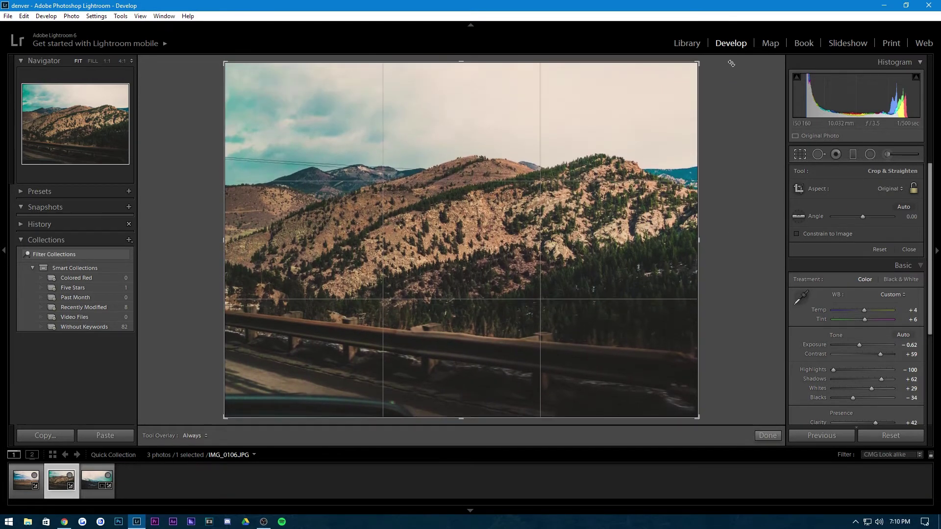
pyautogui.moveTo(699, 240)
pyautogui.mouseDown()
pyautogui.moveTo(615, 240)
pyautogui.moveTo(695, 240)
pyautogui.mouseUp()
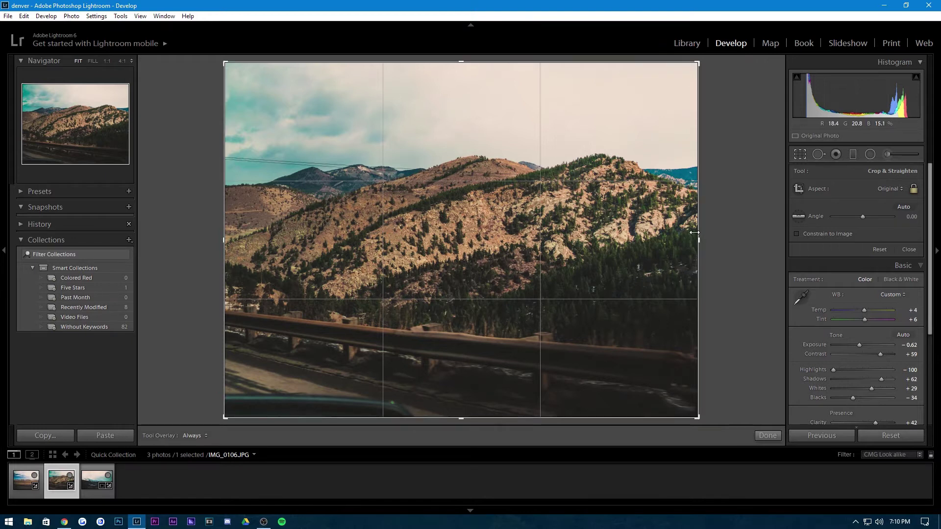
# Set the crop's aspect ratio to 4 x 5 / 8 x 10 and rotate the crop frame to portrait orientation
pyautogui.click(892, 191)
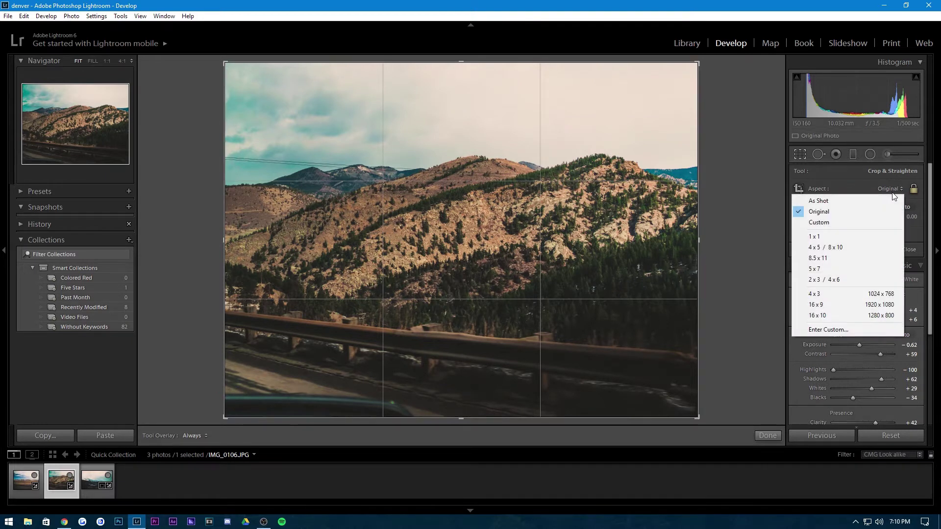
pyautogui.click(839, 248)
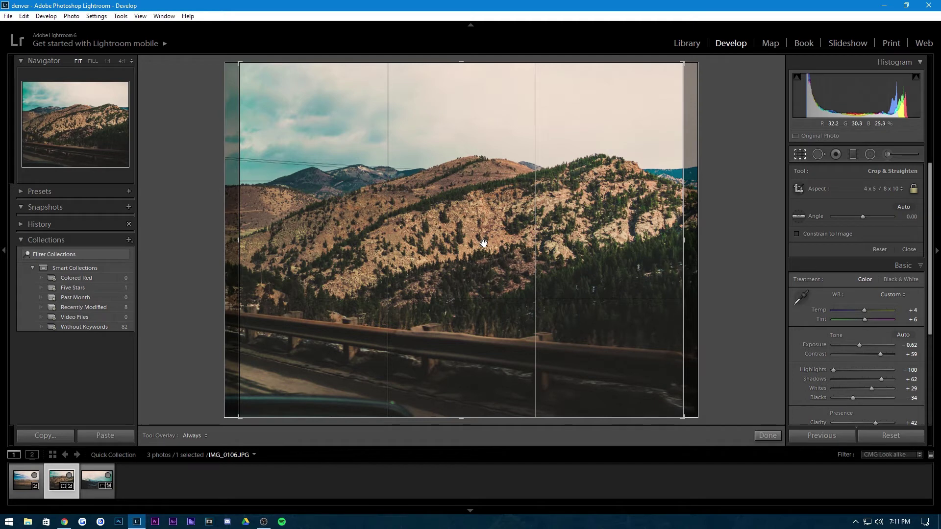
pyautogui.press('x')
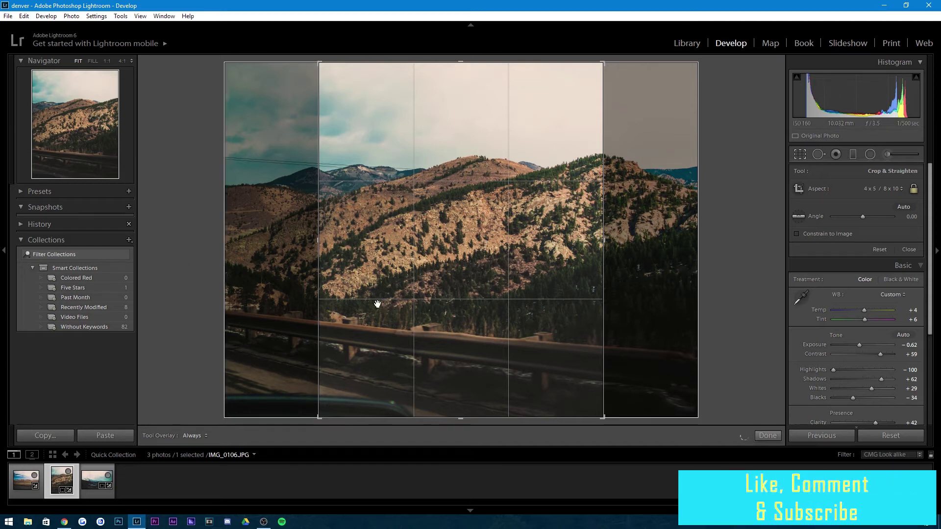
# Reposition the mountain photo within the portrait frame, tighten the crop slightly from its lower edge, and apply it
pyautogui.moveTo(488, 227); pyautogui.dragTo(461, 225)
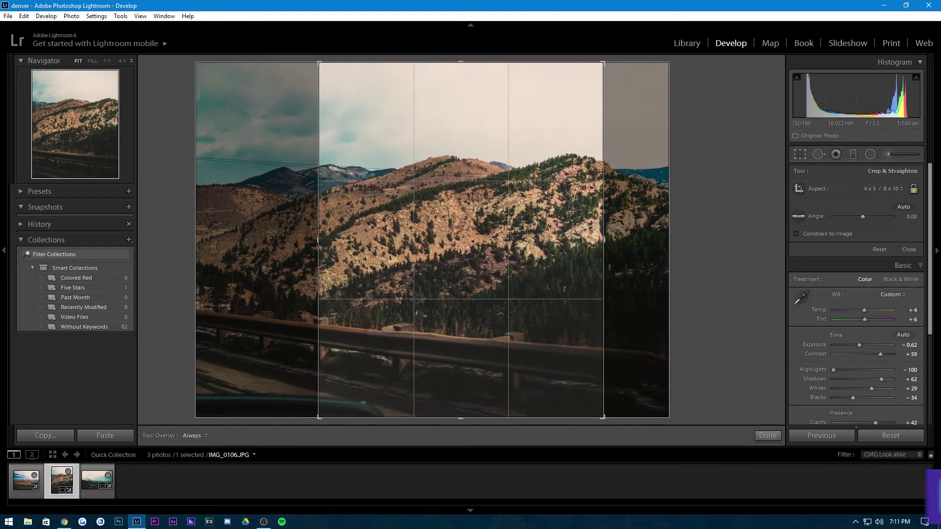
pyautogui.moveTo(465, 244)
pyautogui.mouseDown()
pyautogui.moveTo(473, 244)
pyautogui.moveTo(432, 244)
pyautogui.moveTo(478, 241)
pyautogui.mouseUp()
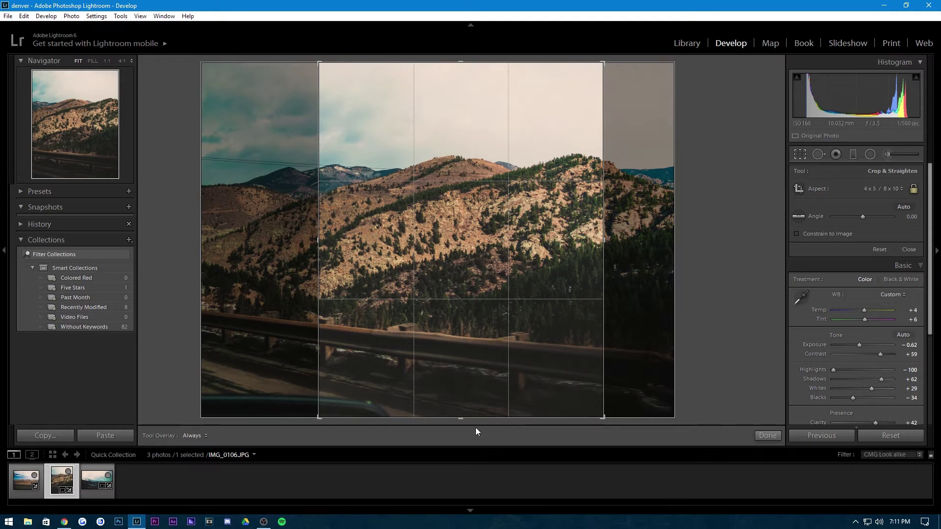
pyautogui.moveTo(461, 419); pyautogui.dragTo(462, 407)
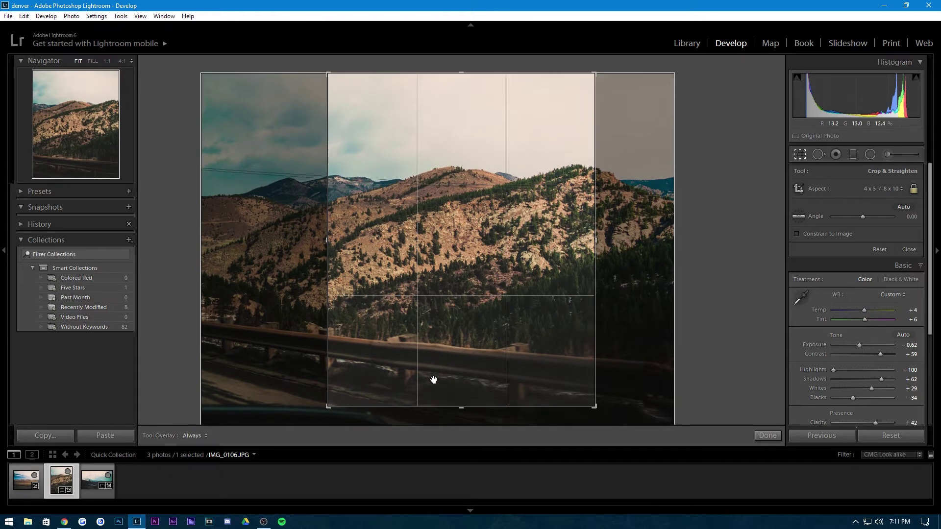
pyautogui.moveTo(450, 282); pyautogui.dragTo(454, 281)
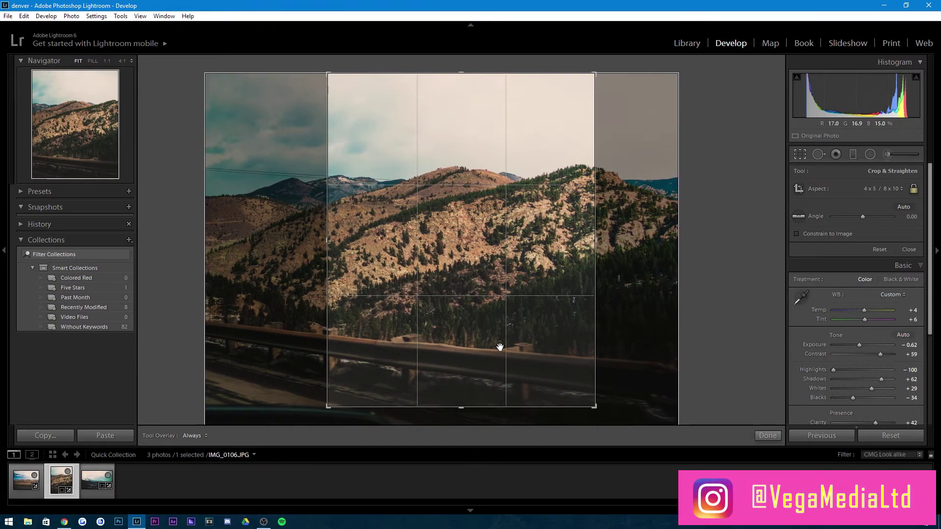
pyautogui.click(767, 435)
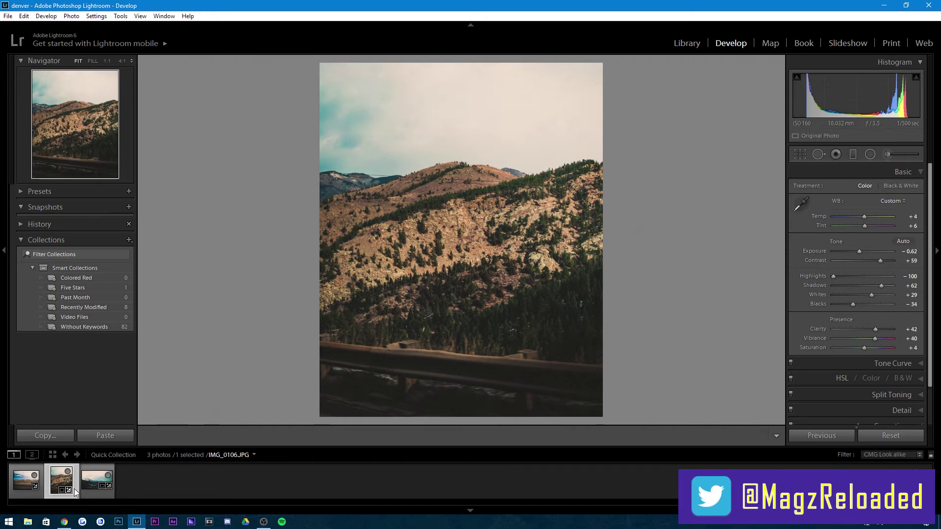
# Start cropping the snowy mountain road photo IMG_0122.JPG with a 4 x 5 / 8 x 10 ratio in portrait orientation
pyautogui.click(91, 487)
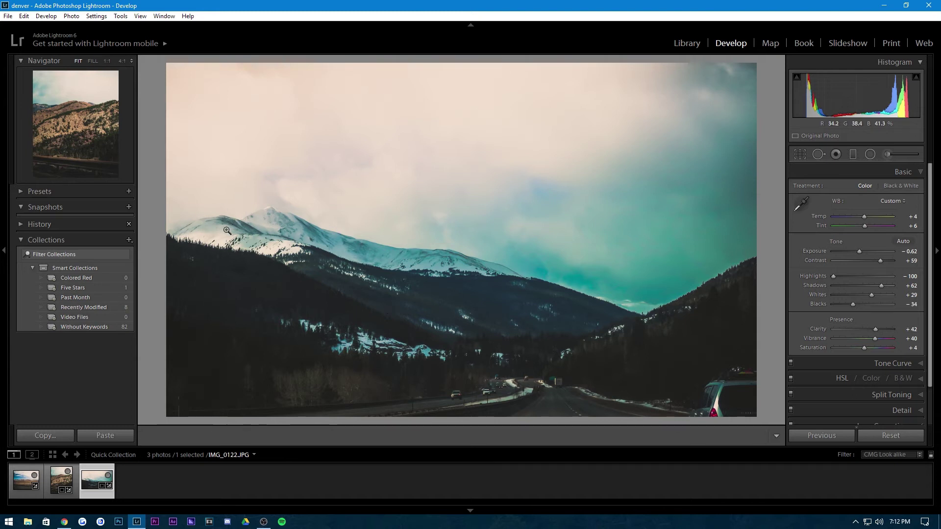
pyautogui.click(800, 155)
pyautogui.click(896, 188)
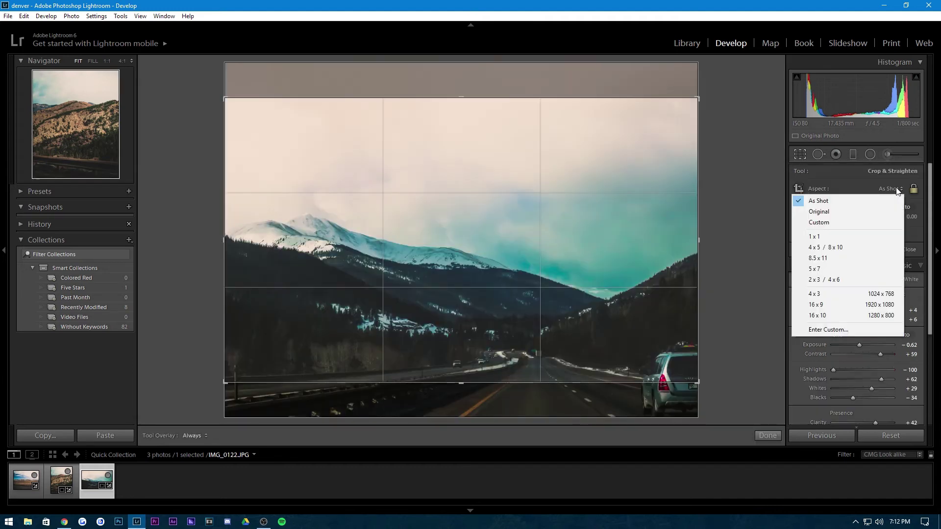
pyautogui.click(823, 249)
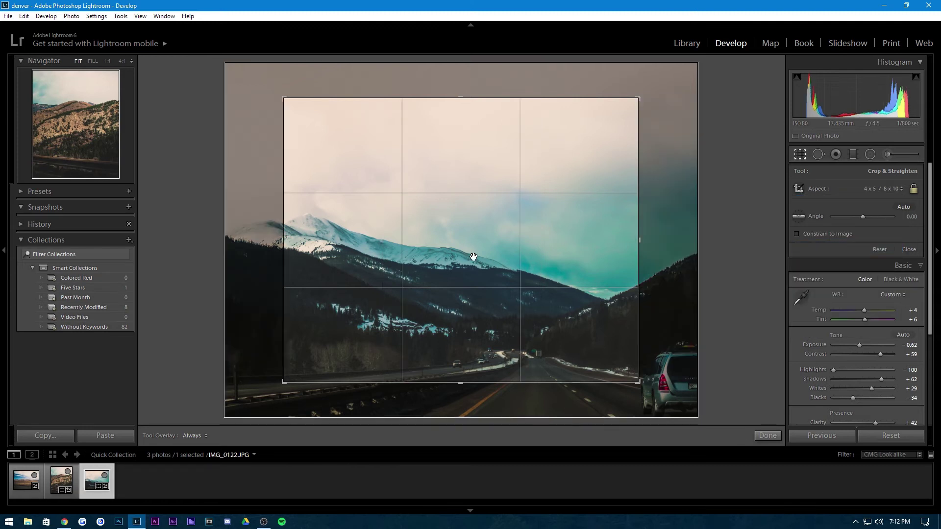
pyautogui.press('x')
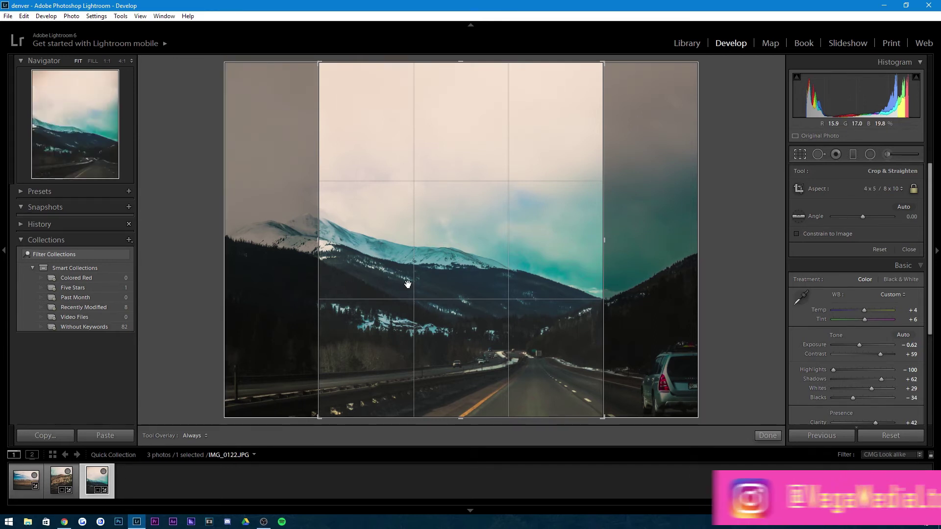
# Shift the road photo within the crop frame so the snowy peak sits inside it, and apply the crop
pyautogui.moveTo(461, 275); pyautogui.dragTo(511, 274)
pyautogui.moveTo(514, 275); pyautogui.dragTo(510, 272)
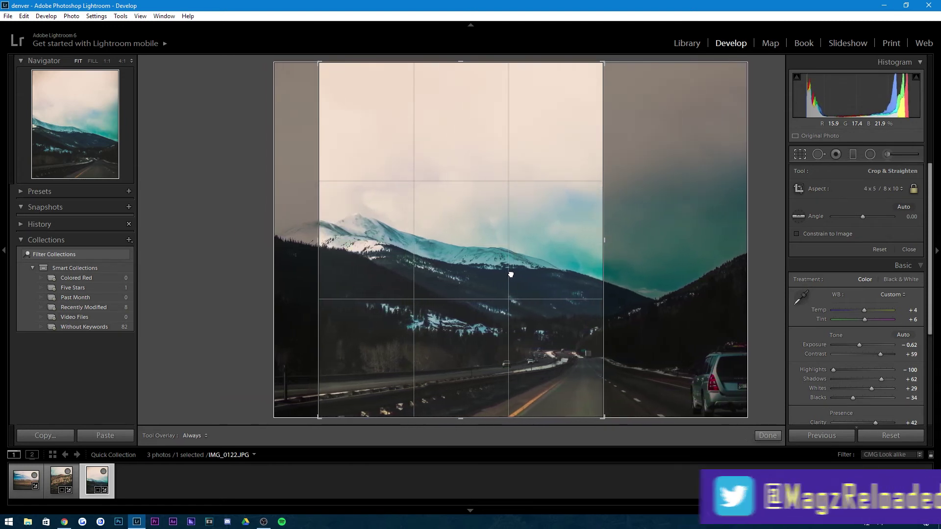
pyautogui.moveTo(510, 273); pyautogui.dragTo(485, 275)
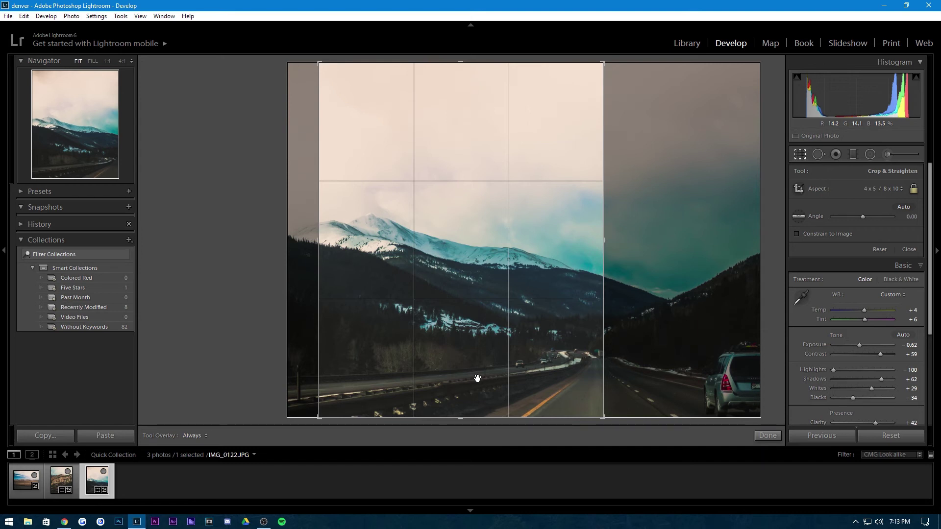
pyautogui.click(764, 436)
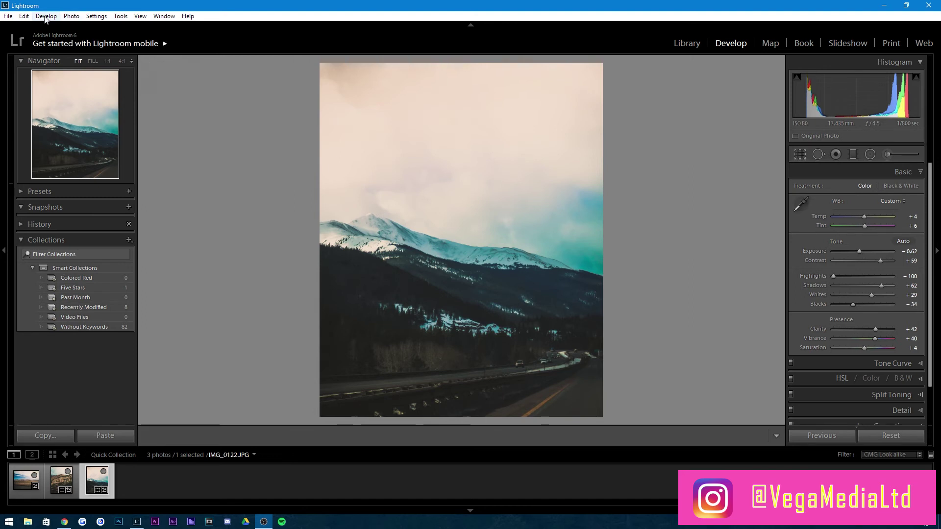
# Start exporting the cropped road photo to the hard drive with the custom file name "Mountain pass"
pyautogui.rightClick(97, 486)
pyautogui.moveTo(131, 431)
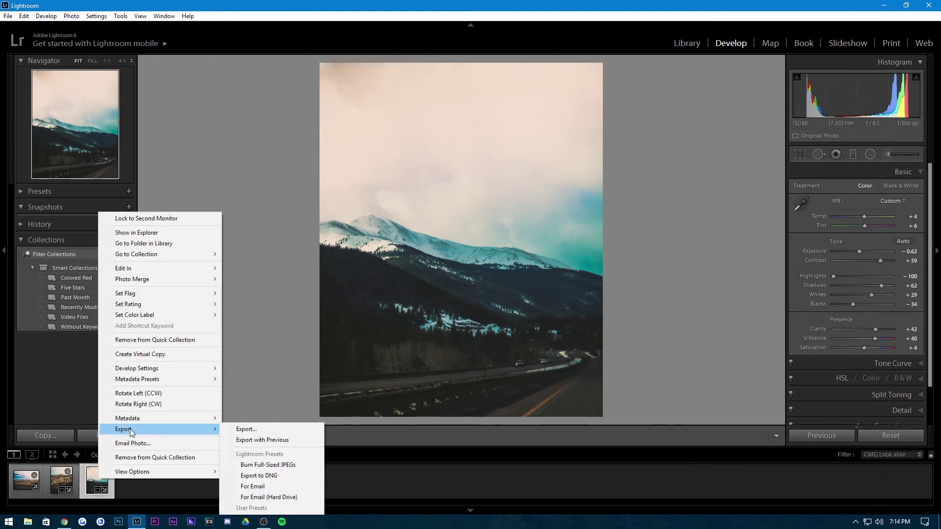
pyautogui.click(247, 429)
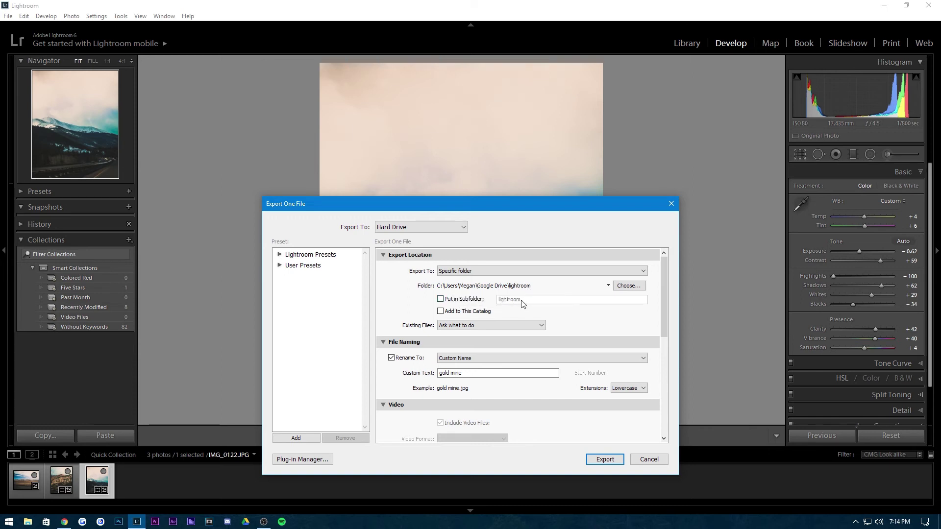
pyautogui.moveTo(467, 374); pyautogui.dragTo(433, 375)
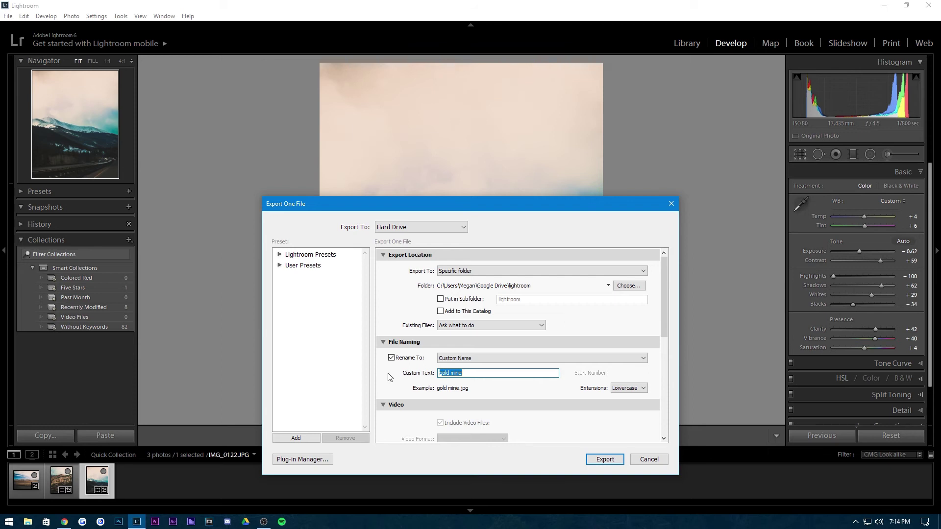
pyautogui.press('BackSpace')
pyautogui.write('Mountain pass')
# Set the JPEG quality to 72 in the file settings and export the photo
pyautogui.moveTo(666, 298); pyautogui.dragTo(675, 385)
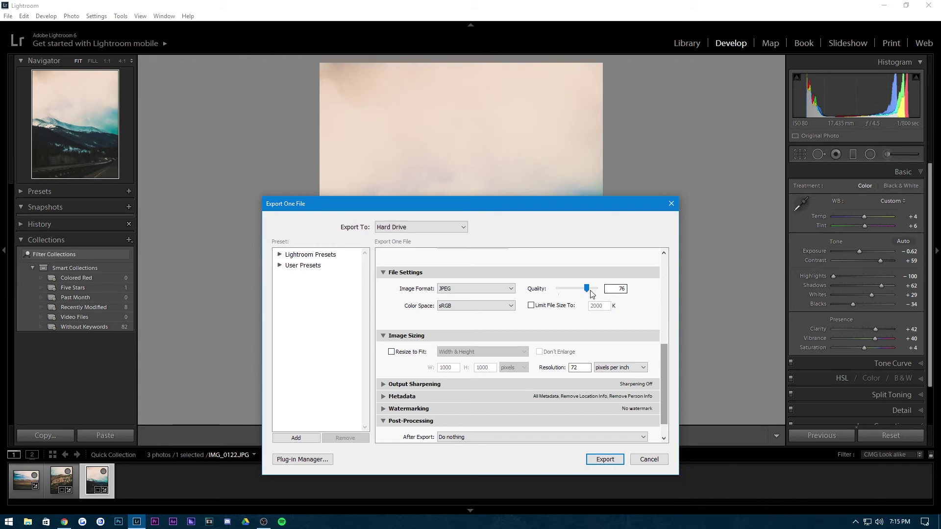
pyautogui.moveTo(588, 293); pyautogui.dragTo(587, 292)
pyautogui.click(573, 368)
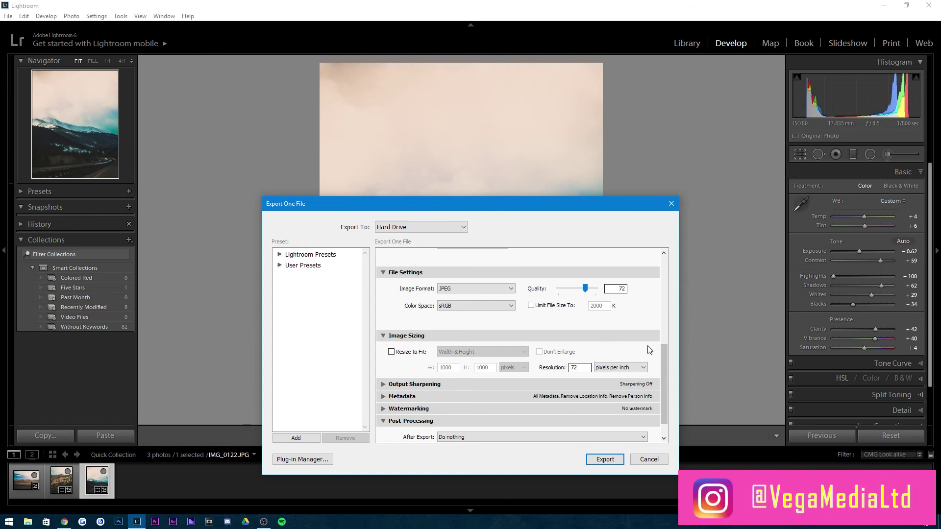
pyautogui.moveTo(663, 364); pyautogui.dragTo(661, 401)
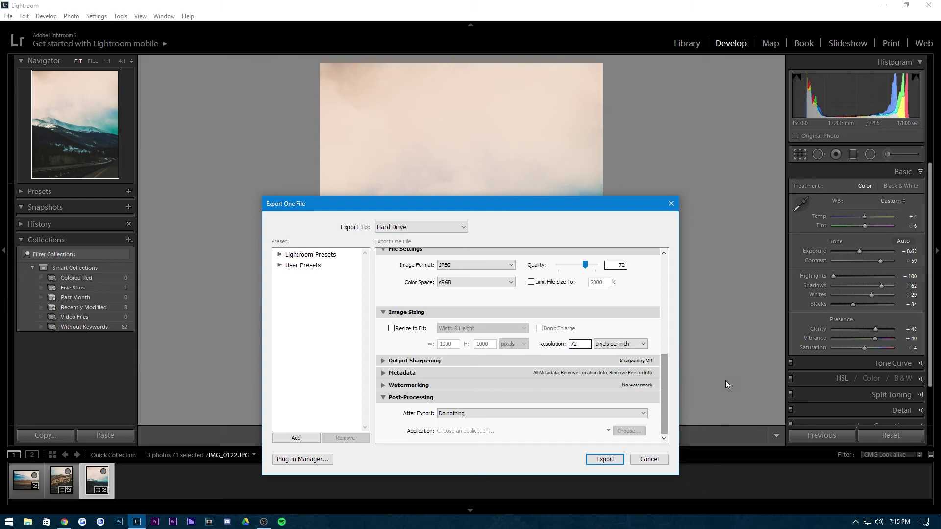
pyautogui.click(612, 463)
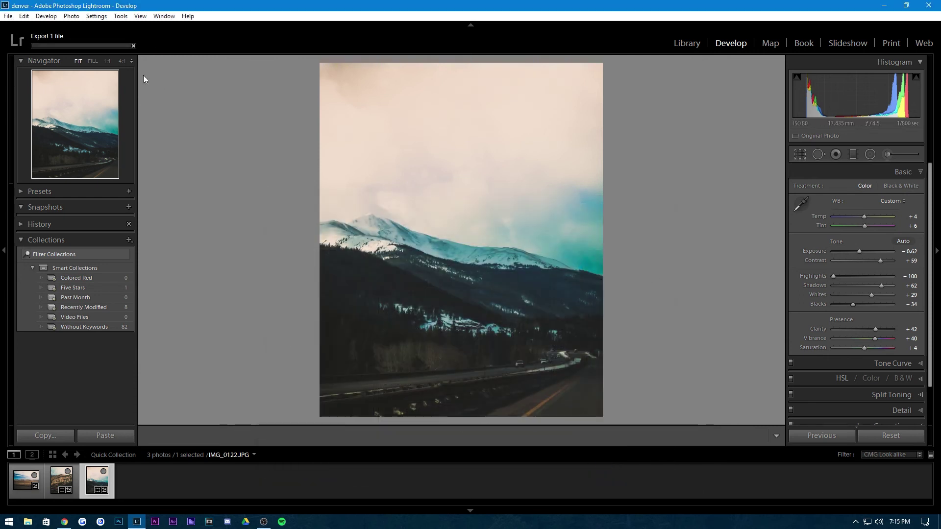